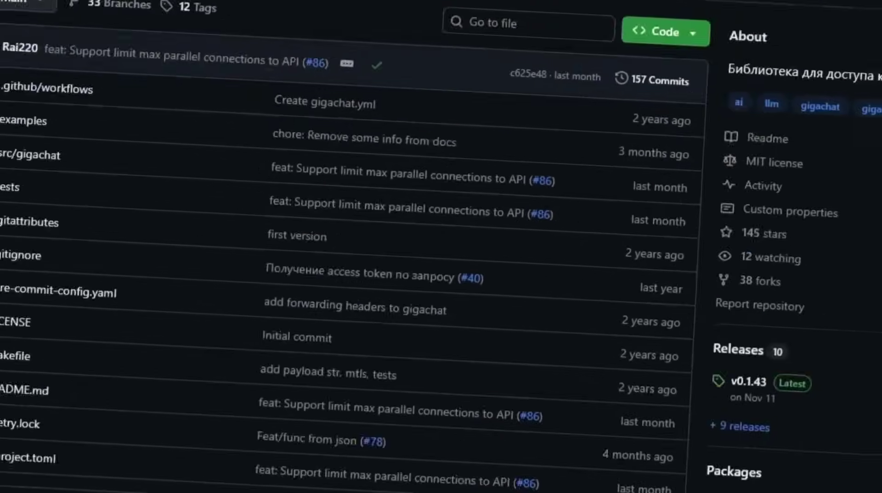
Scroll the gigachat README from the file list down to the environment variables section.
scroll(355, 236, down, 10)
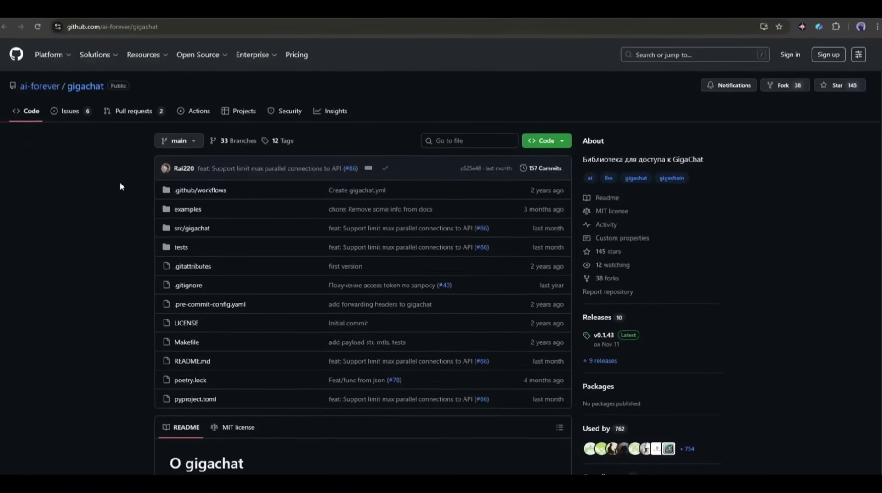
scroll(122, 183, down, 3)
scroll(122, 183, down, 6)
scroll(248, 287, down, 10)
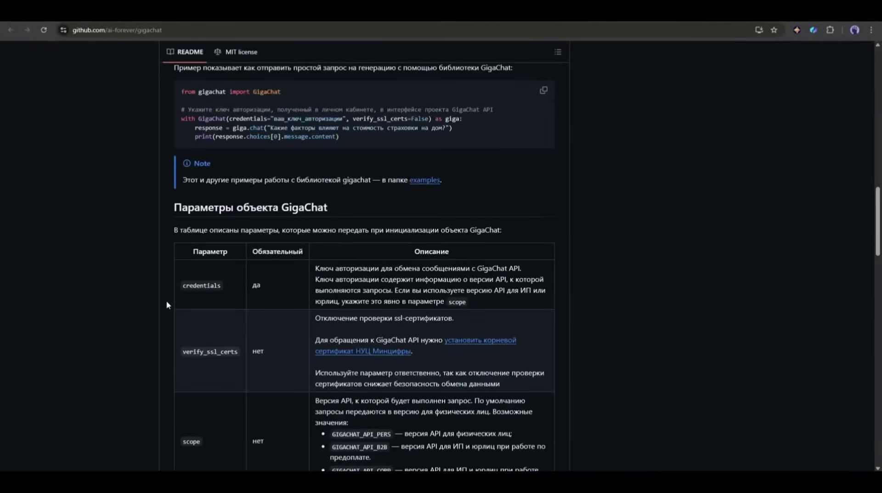
scroll(363, 301, down, 6)
scroll(363, 301, down, 13)
scroll(426, 296, down, 11)
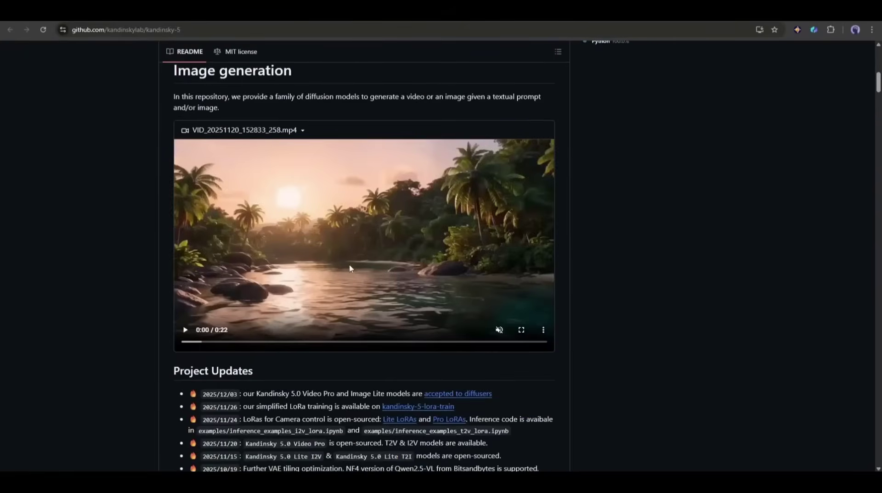
Scroll through the README's Model Zoo tables and Examples video grids.
scroll(144, 288, down, 5)
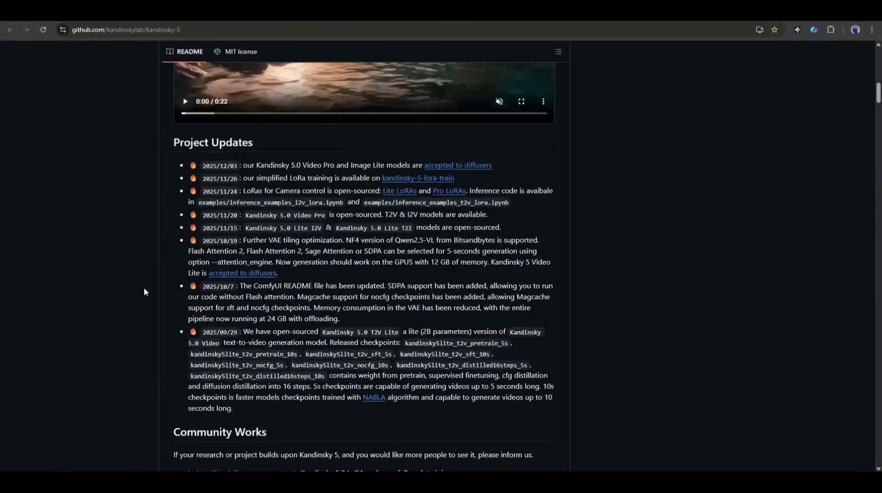
Play the jungle river demo video in the Kandinsky-5 README.
scroll(144, 286, up, 5)
click(186, 330)
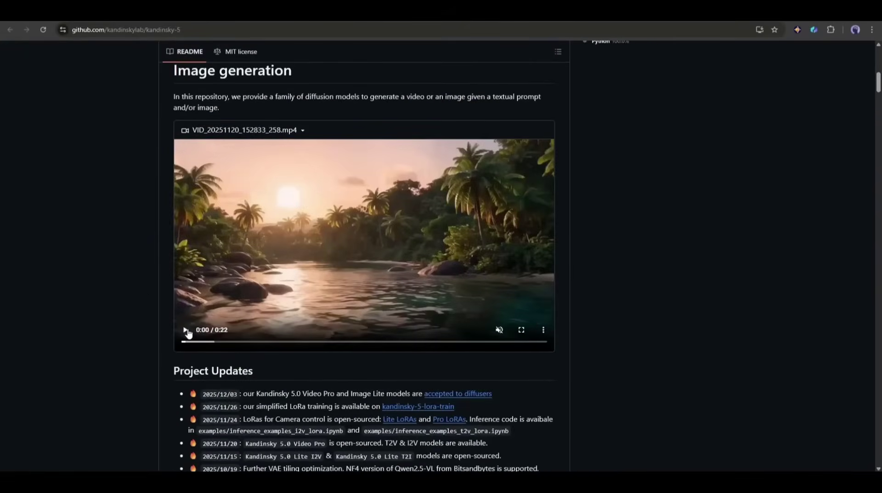
scroll(128, 310, down, 15)
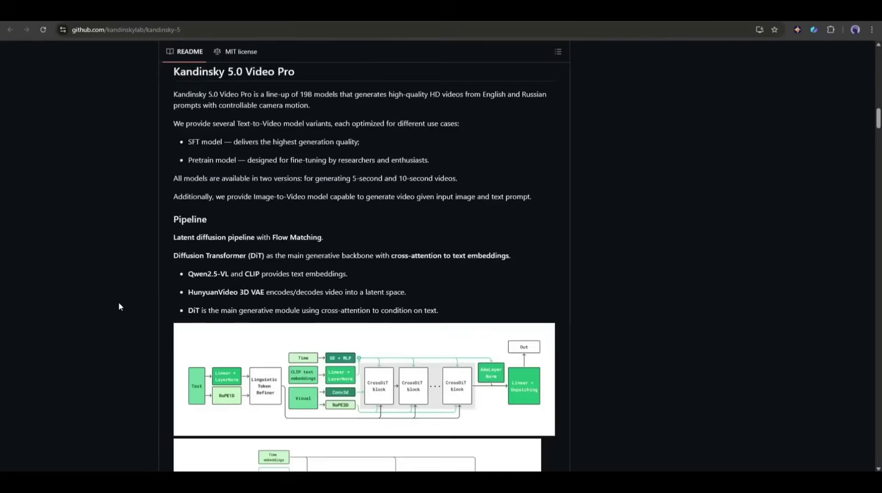
scroll(362, 187, down, 8)
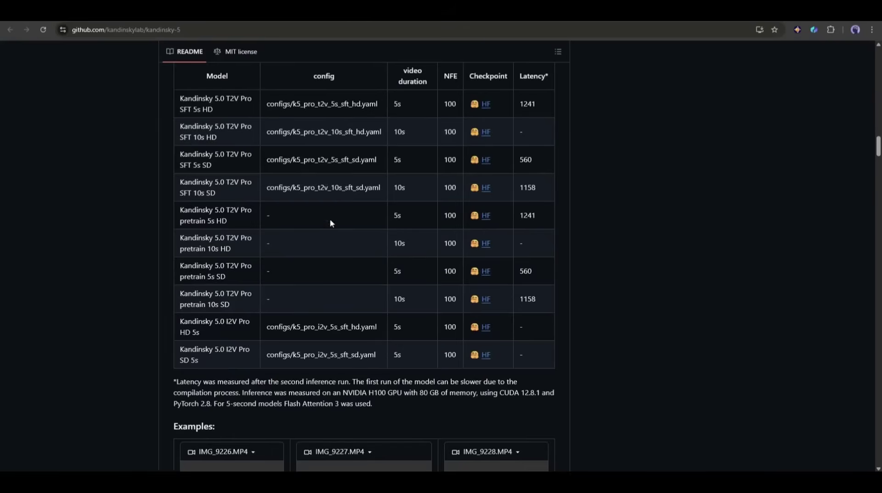
scroll(330, 223, down, 20)
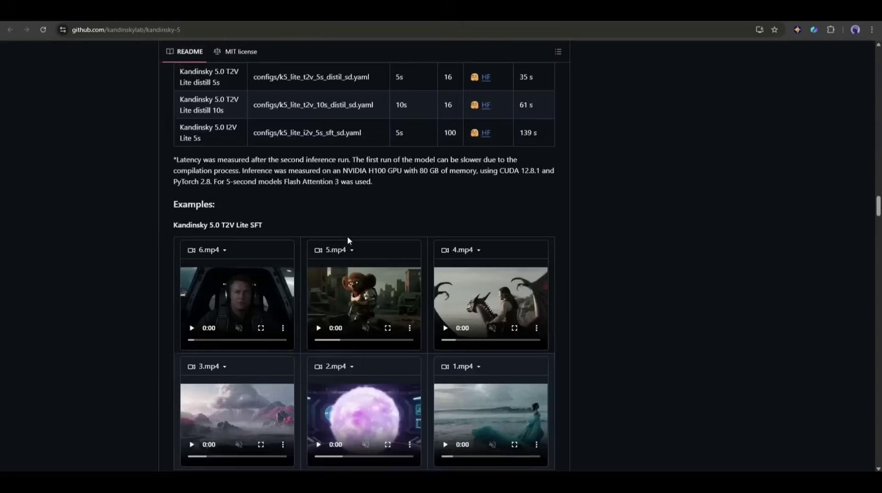
scroll(366, 230, down, 4)
scroll(361, 225, down, 20)
scroll(365, 243, down, 4)
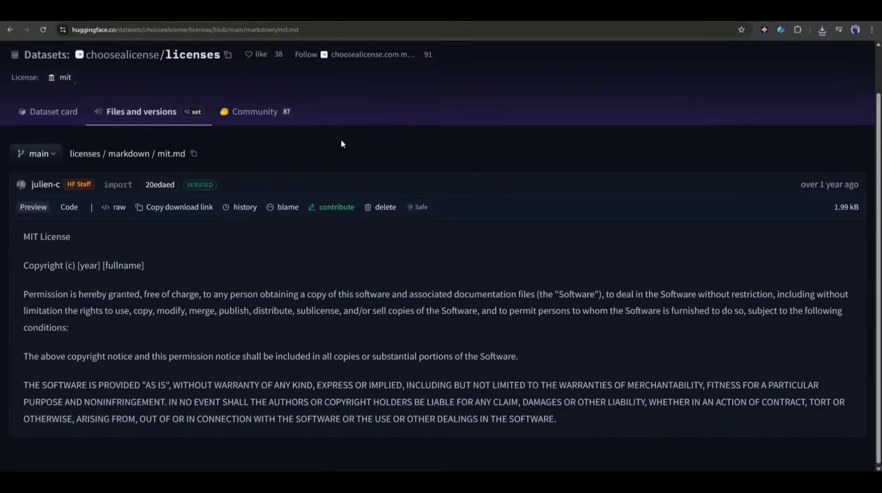
scroll(341, 144, up, 1)
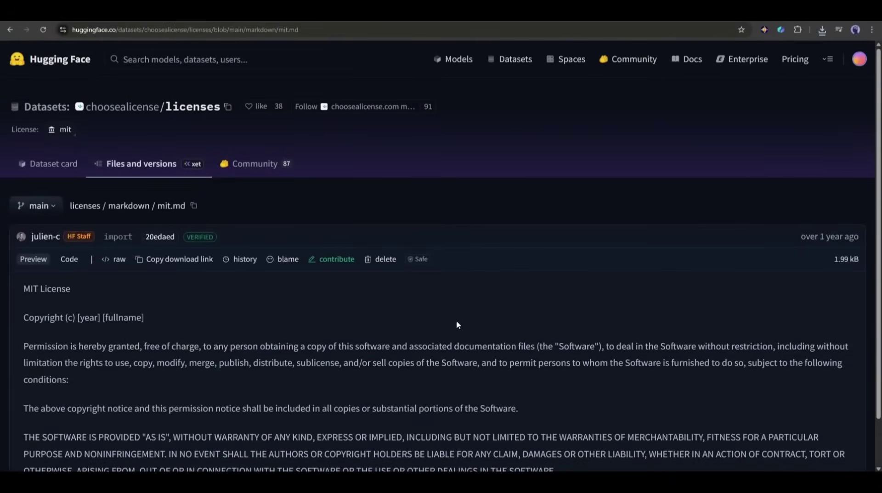
Scroll the Kandinsky-5.0-I2V-Lite-5s model card down to the Model Zoo and back to the top.
scroll(456, 320, down, 2)
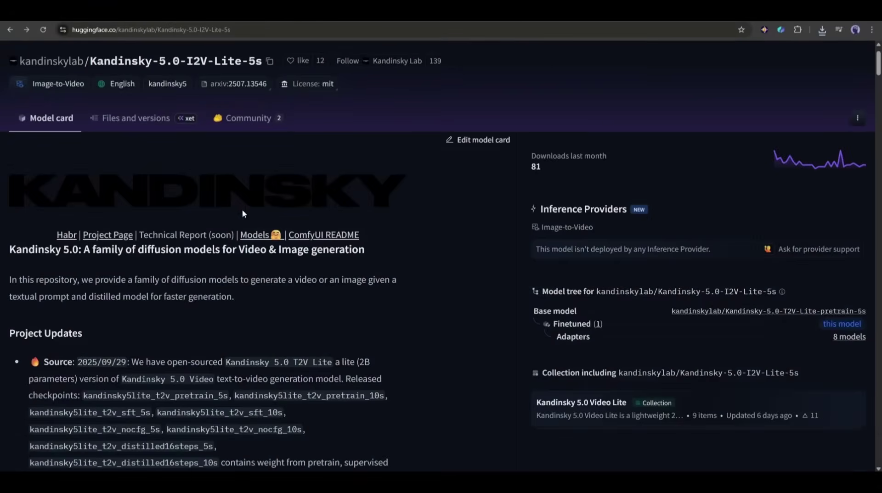
scroll(172, 235, down, 10)
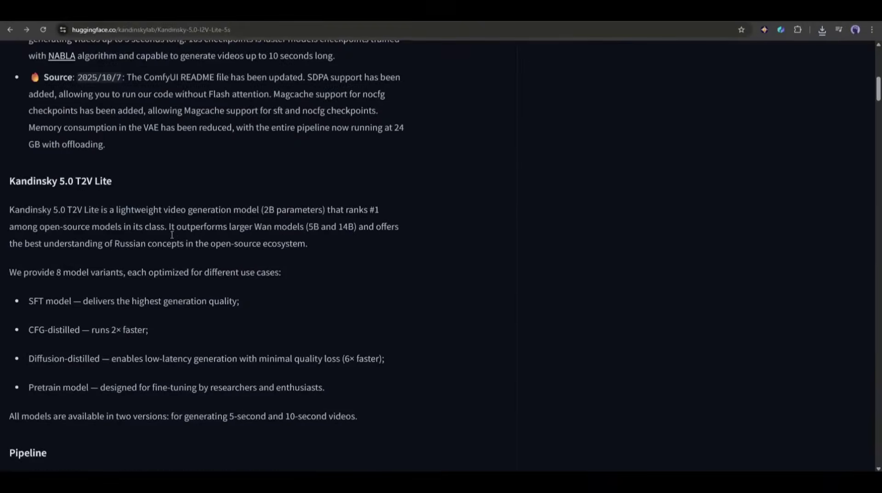
scroll(172, 234, down, 10)
scroll(152, 244, down, 1)
scroll(184, 246, up, 1)
scroll(177, 215, down, 10)
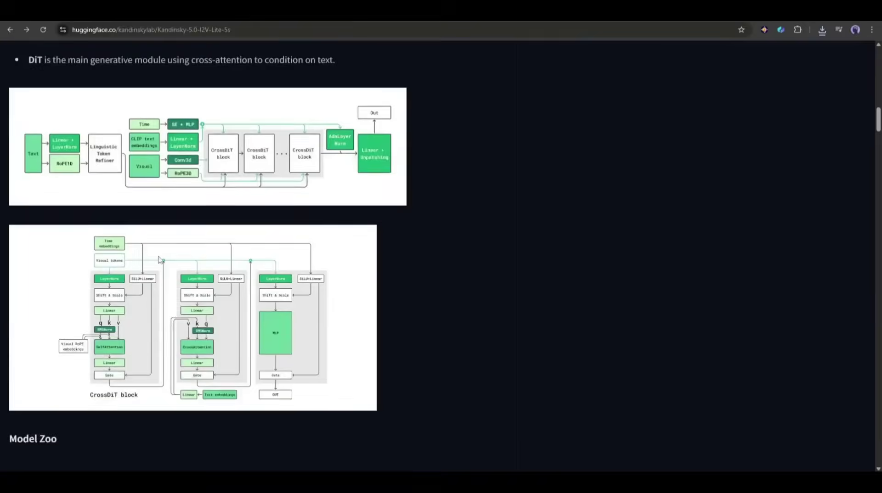
scroll(339, 309, up, 20)
scroll(353, 294, up, 6)
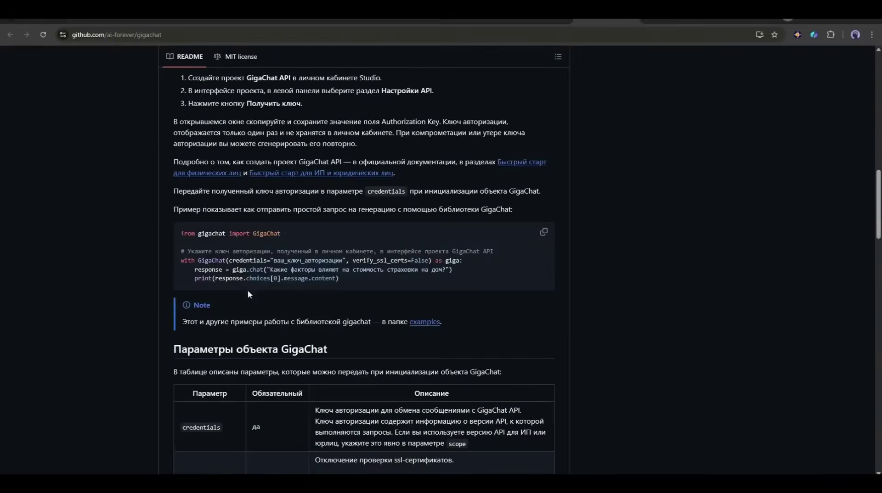
Scroll the gigachat README to its footer, then return to the Установка section.
scroll(219, 310, down, 14)
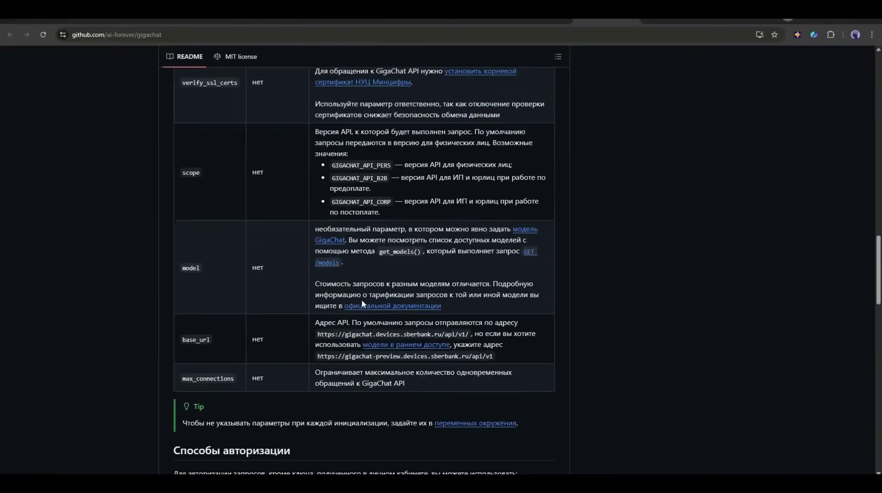
scroll(252, 305, down, 12)
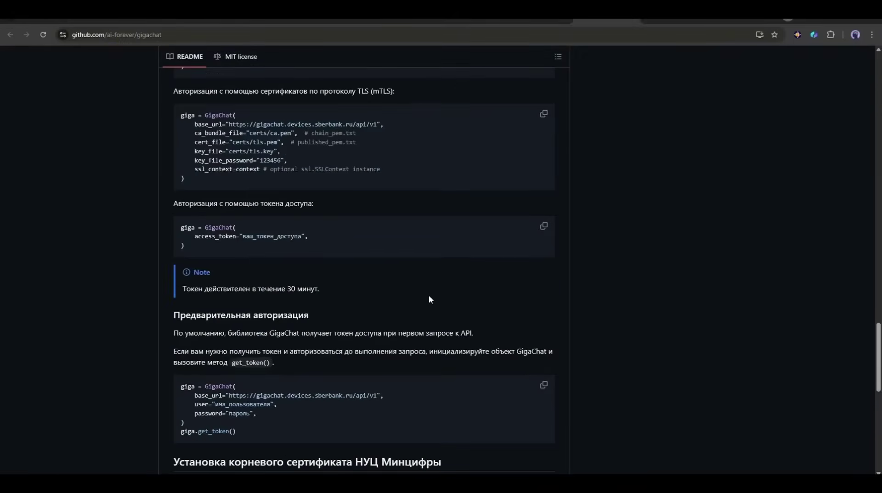
scroll(260, 309, down, 4)
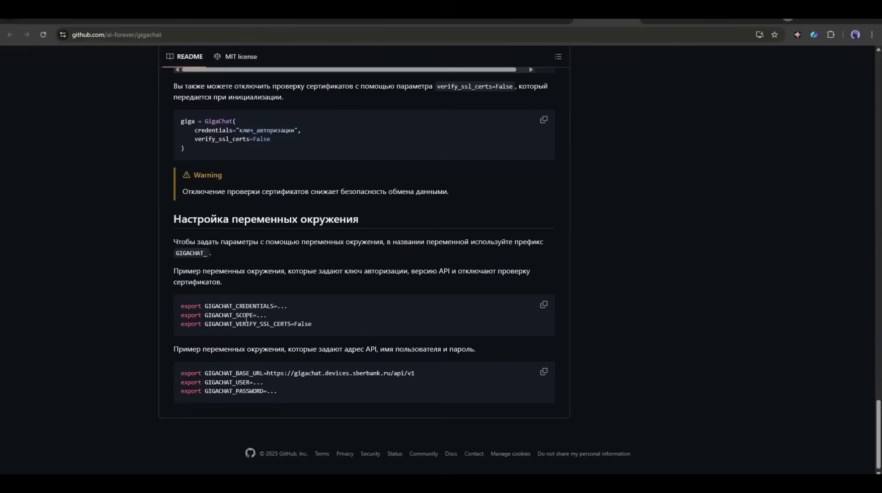
drag(875, 425, 864, 92)
Switch to the arXiv GigaChat paper and read from the Introduction to the Section 5 evaluation tables.
key(ctrl+shift+Tab)
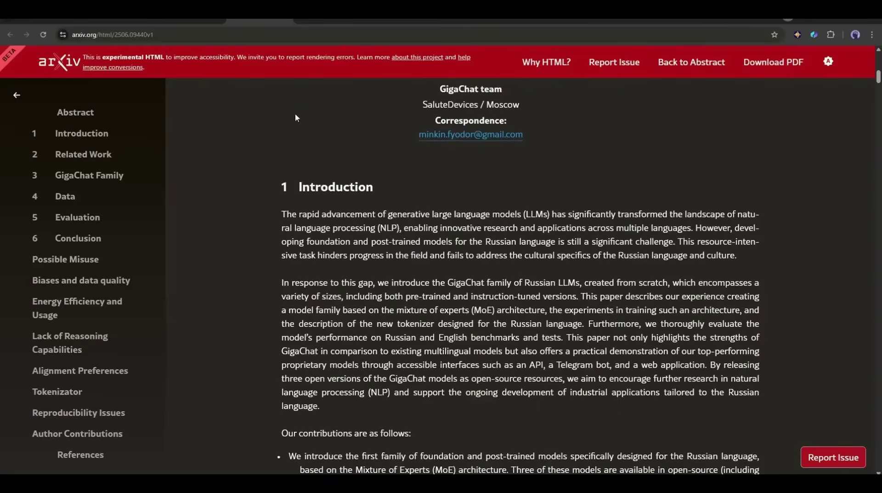
scroll(296, 118, down, 20)
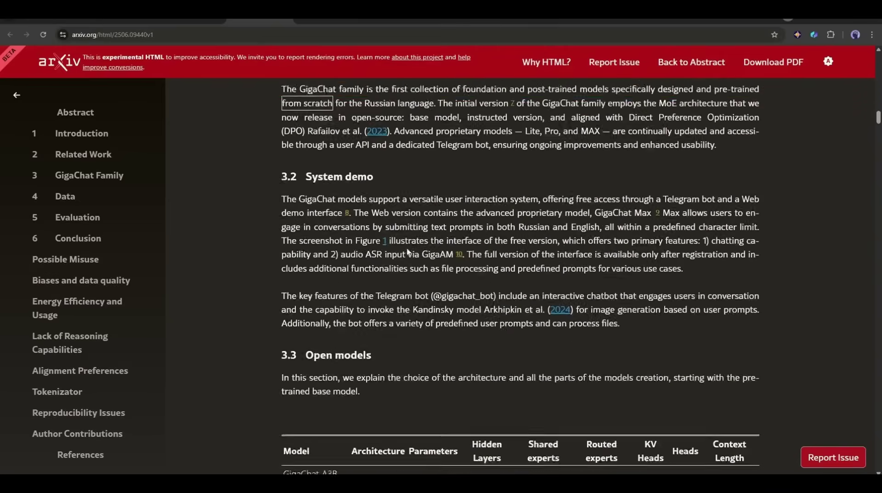
scroll(418, 249, down, 5)
scroll(450, 193, down, 15)
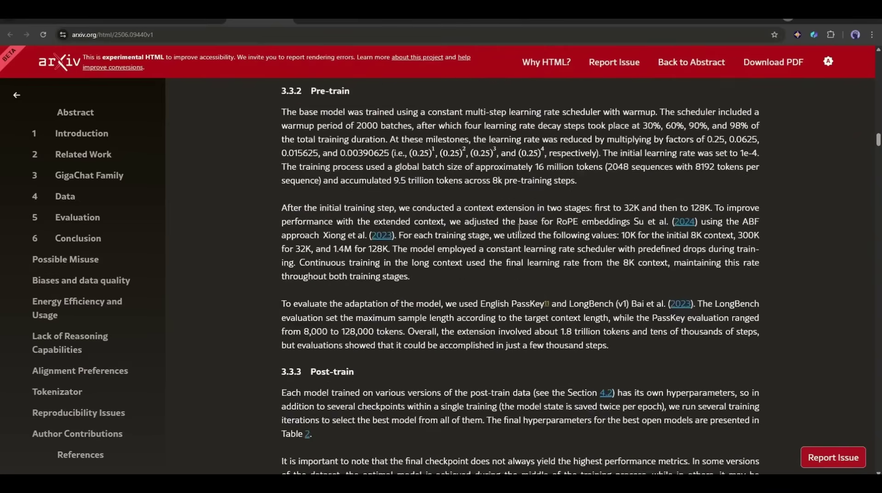
scroll(515, 244, down, 20)
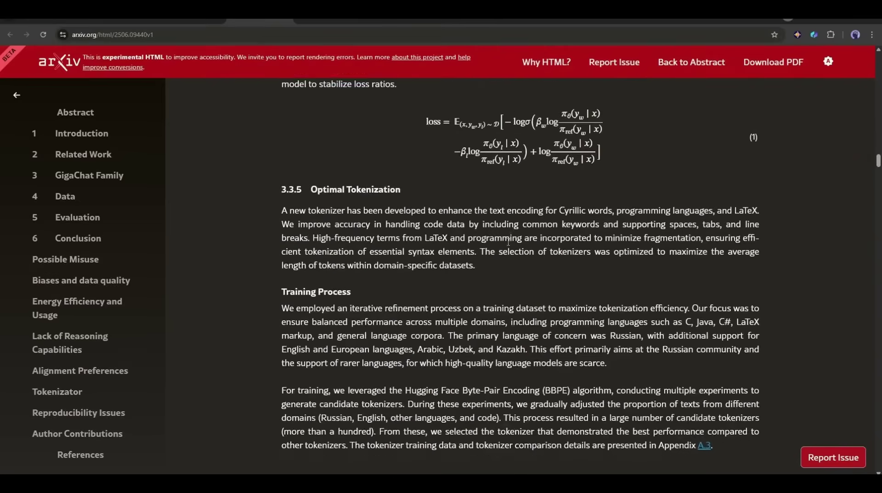
scroll(500, 251, down, 20)
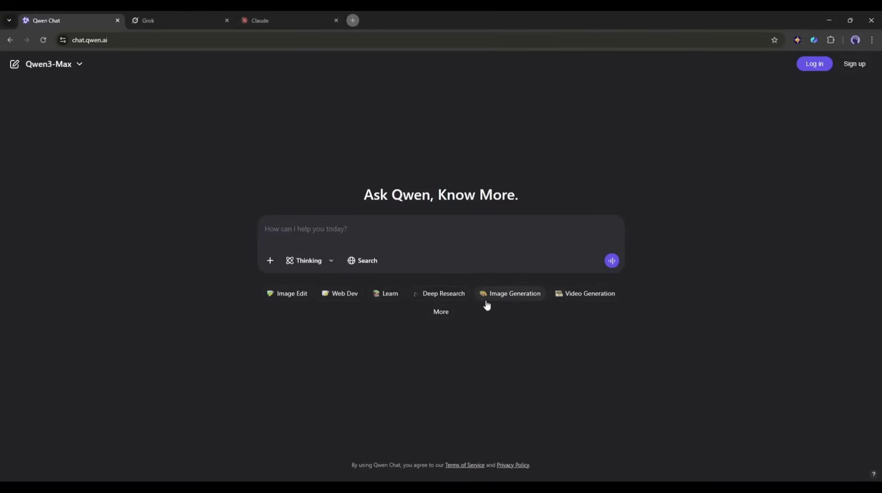
Reveal the additional chat modes under More on chat.qwen.ai.
click(441, 313)
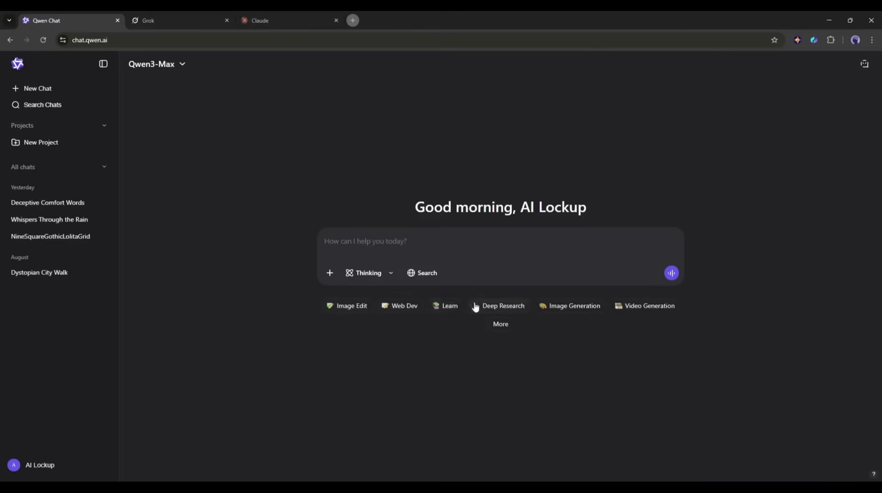
Submit the pasted rainy-window bedroom prompt as a 16:9 video generation.
click(659, 312)
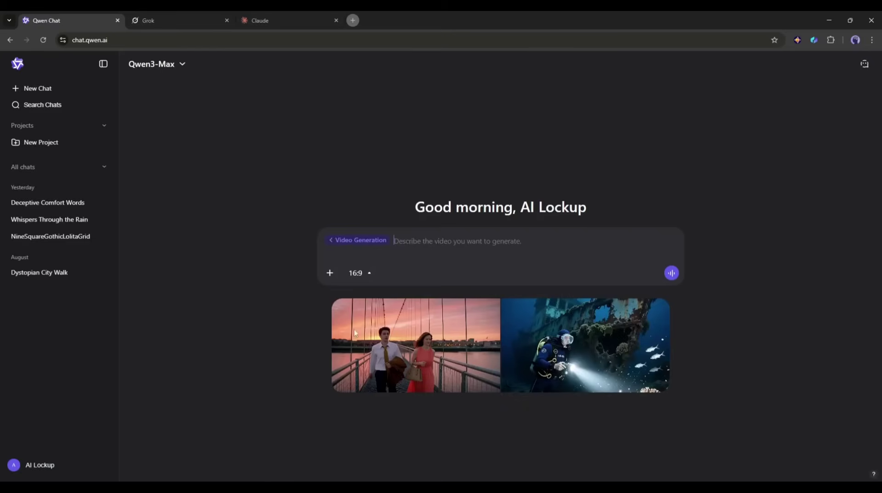
text(In a soft-lit evening bedroom, a teenage girl sits by the window as rain streaks down the glass. She looks out quietly, her reflection shimmering in the pane. With a small, bittersweet smile, she says, "He lies about everything. He does it so I won't worry.")
key(BackSpace)
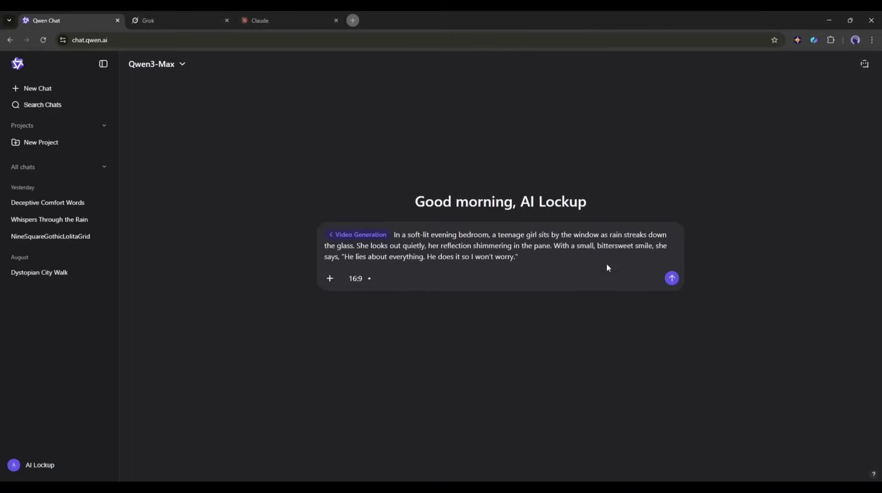
click(672, 279)
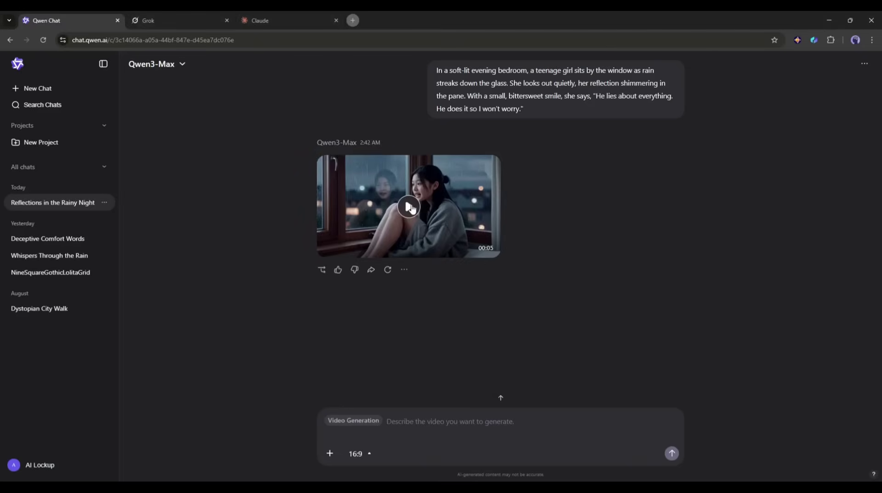
Watch the rainy-window video several times in the viewer, copy its share link, and close it.
click(410, 207)
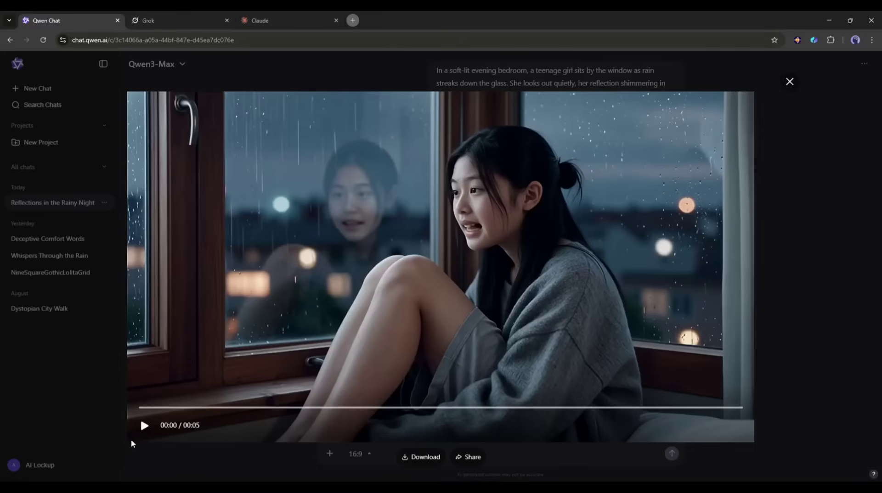
click(145, 425)
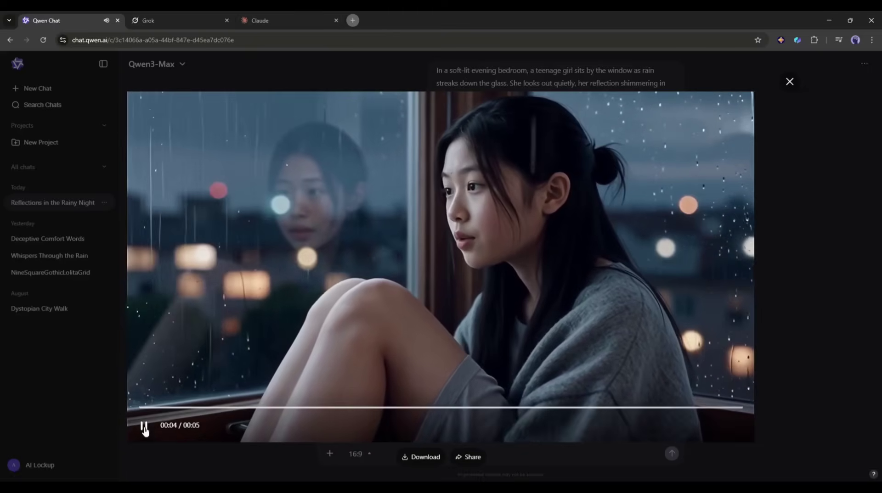
click(144, 427)
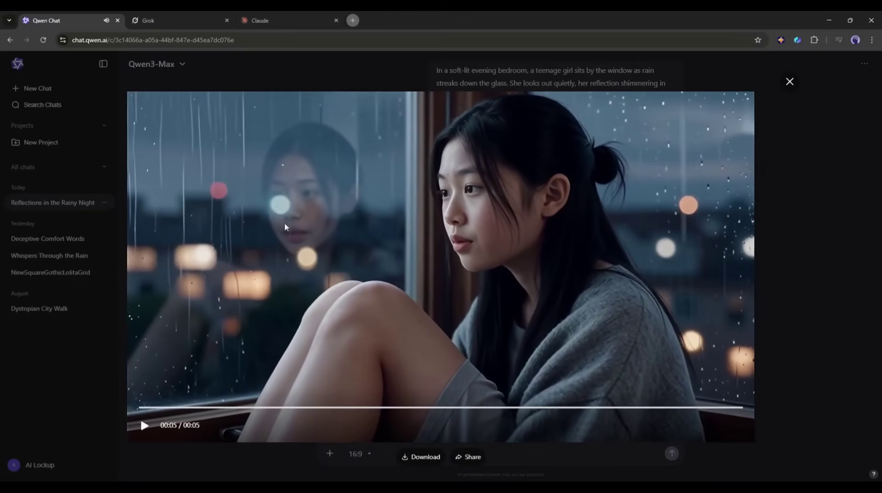
click(143, 427)
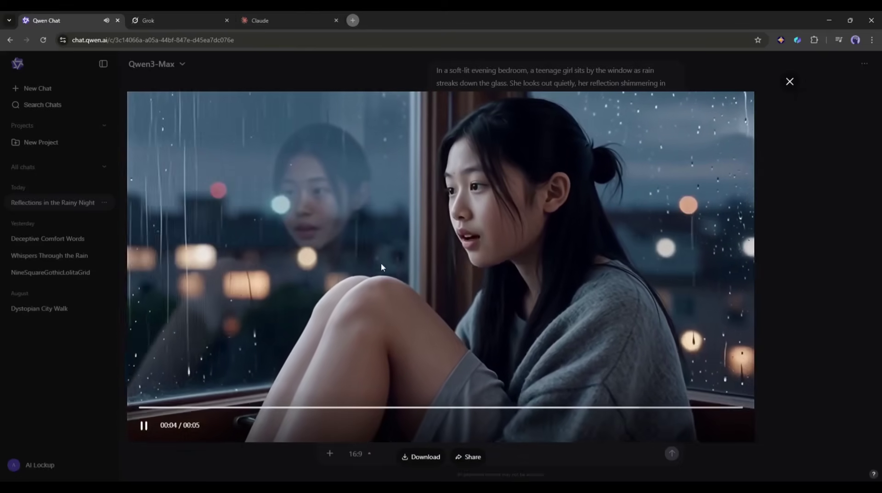
click(142, 427)
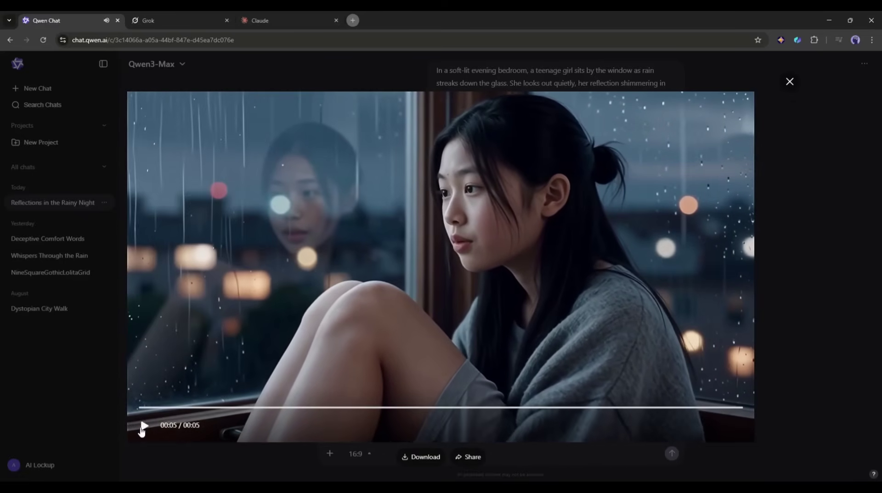
click(143, 428)
click(471, 458)
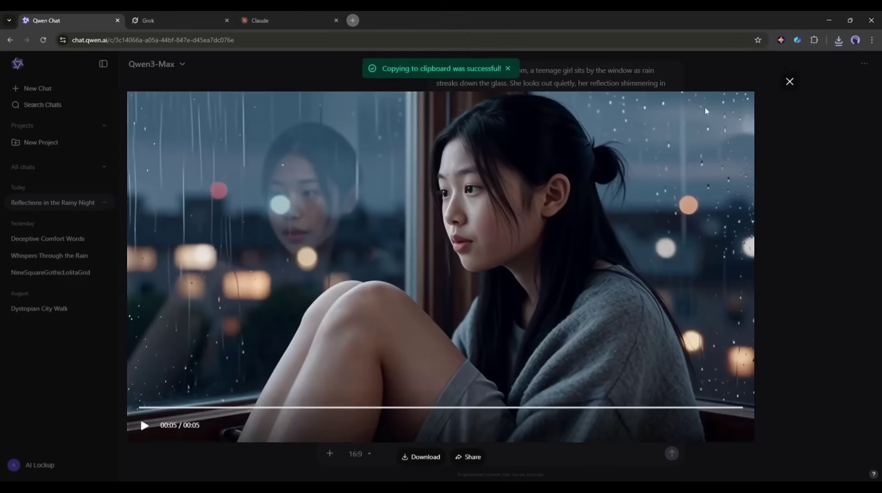
click(789, 82)
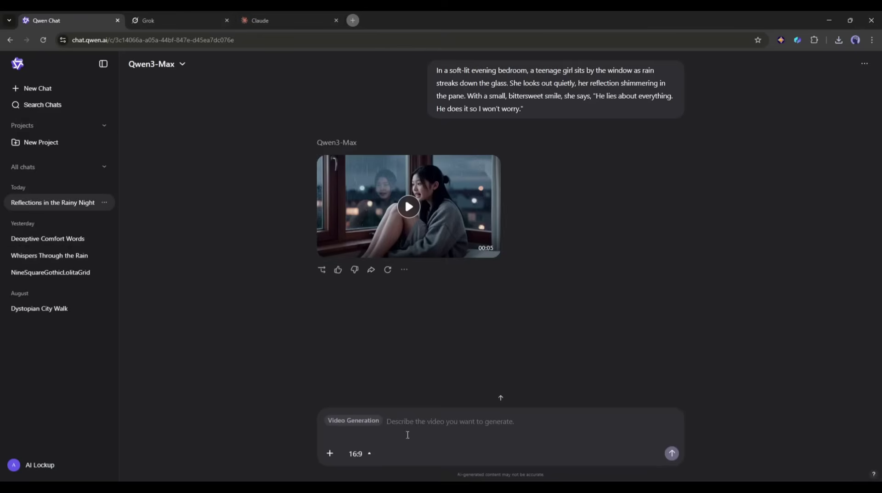
Paste and send the follow-up prompt about the girl sadly holding her father's photo.
text(Now the character holding an image of her father and looking to it. She looks sad. She is saying, "Don't worry dad, I will be okay.")
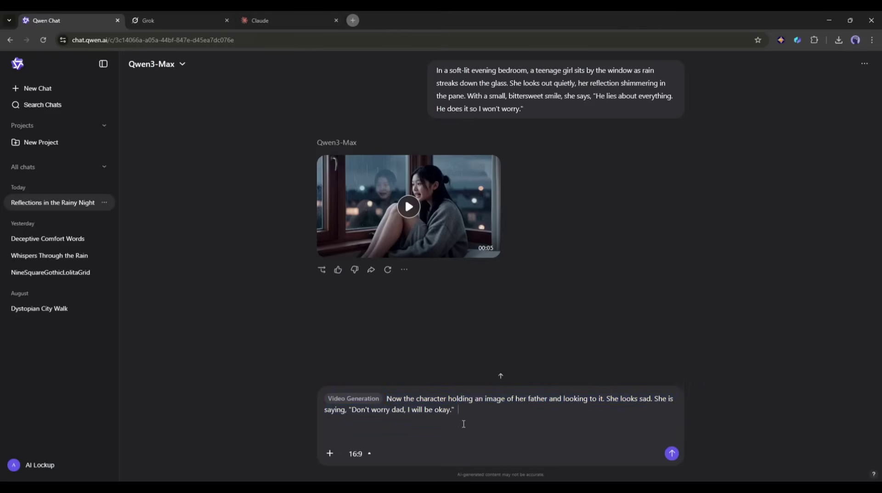
click(671, 455)
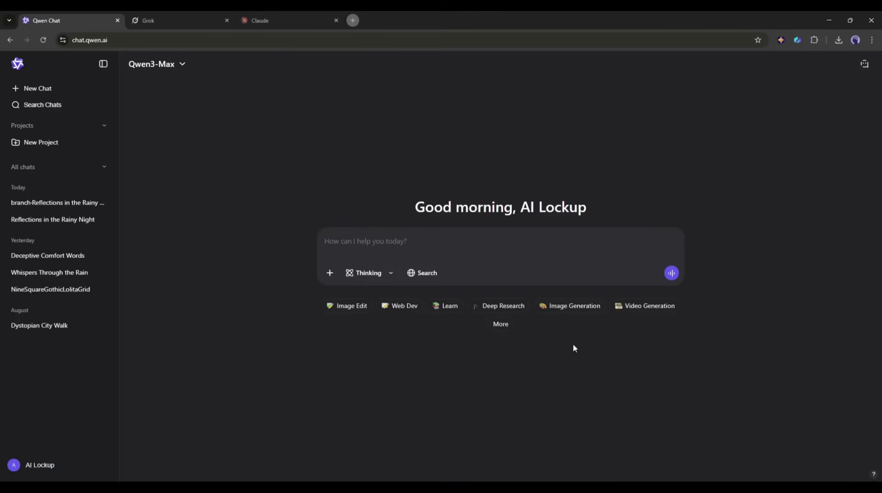
Set the new chat to video generation and attach a PNG image for the prompt.
click(640, 309)
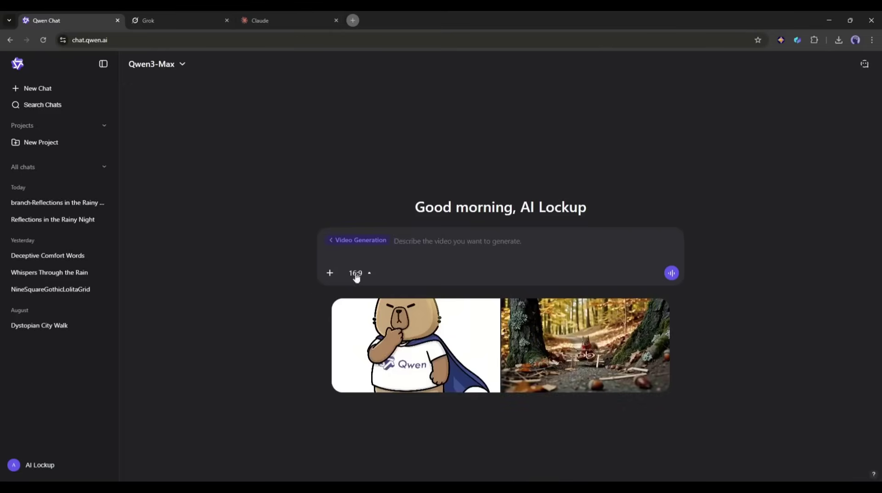
click(331, 273)
click(360, 306)
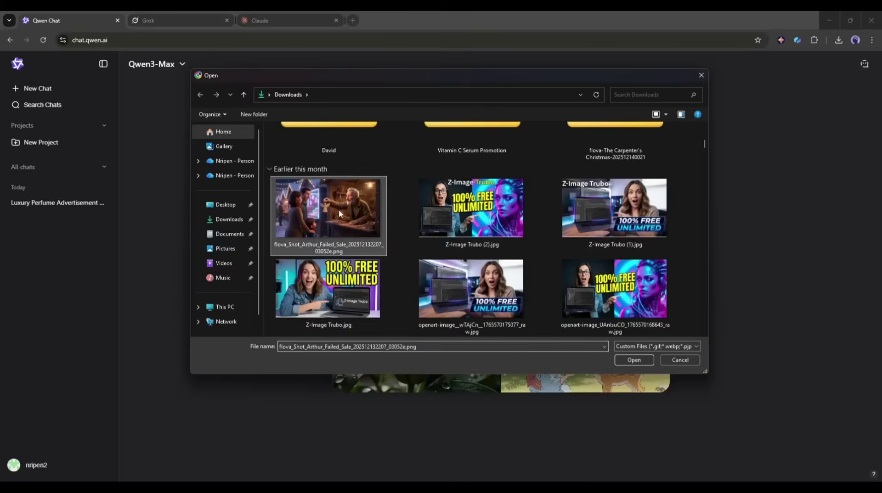
double_click(353, 215)
right_click(424, 263)
Paste the long market-scene description into the prompt and send it with the attached image.
click(473, 139)
scroll(451, 289, up, 15)
scroll(574, 276, down, 3)
click(671, 322)
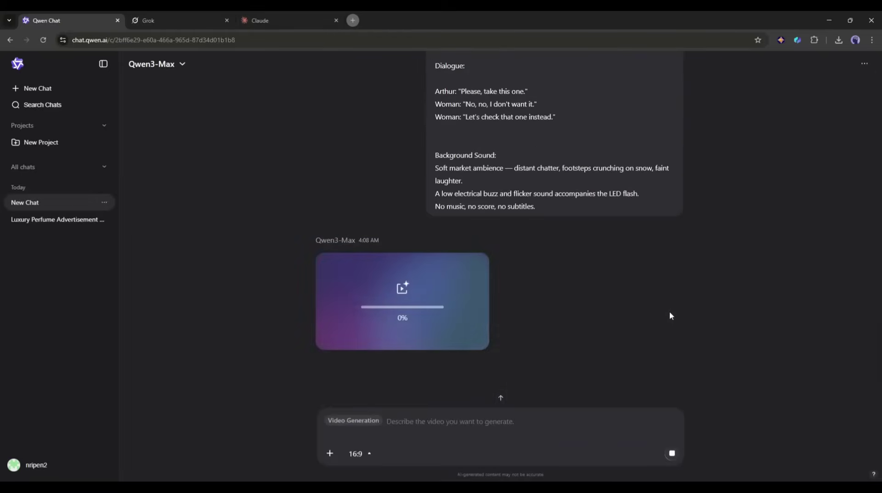
Play the generated 5-second video in the viewer, pause it, then close the viewer.
click(415, 286)
click(141, 428)
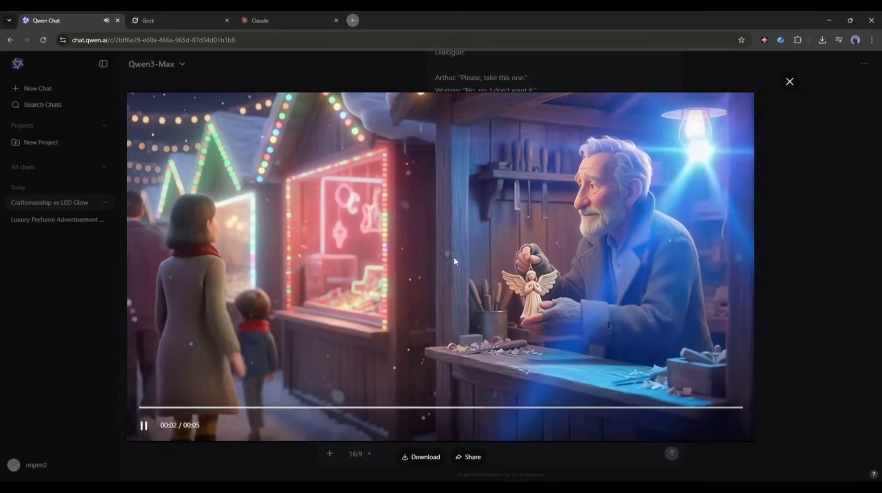
click(459, 253)
click(790, 81)
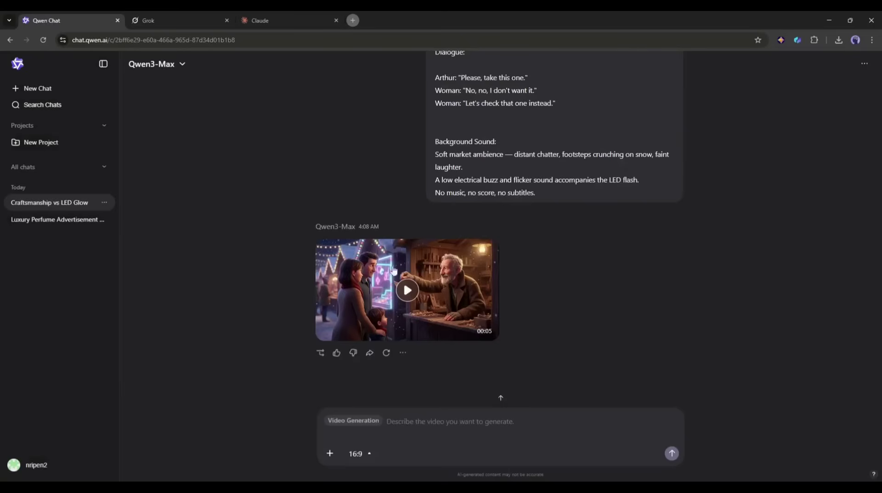
scroll(483, 275, up, 5)
scroll(562, 247, down, 5)
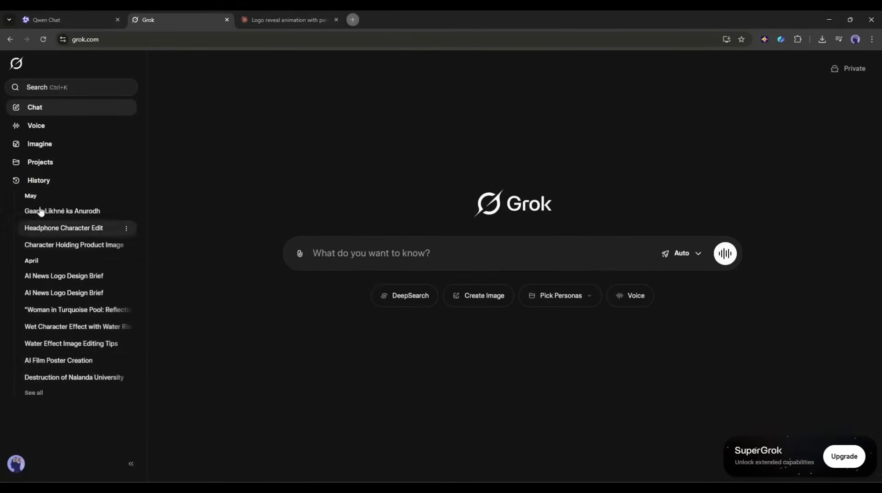
On Grok's Imagine page, select Video generation and paste the rainy-bedroom prompt.
click(39, 144)
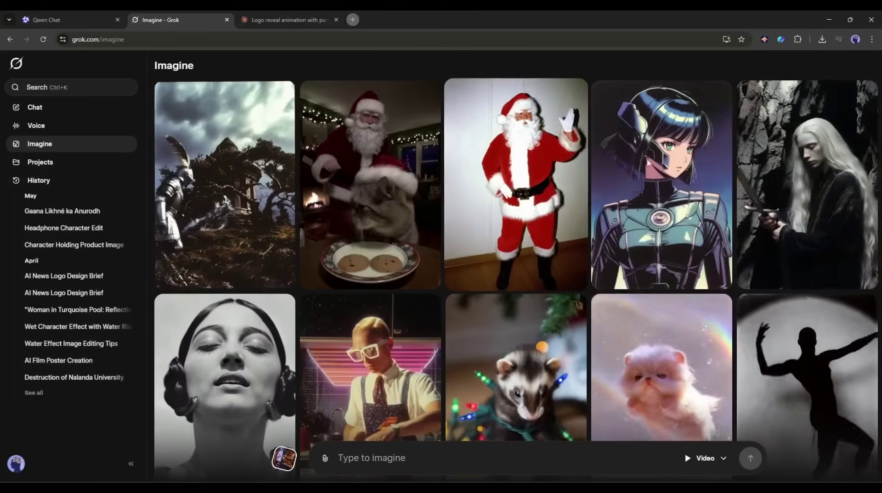
scroll(706, 161, down, 15)
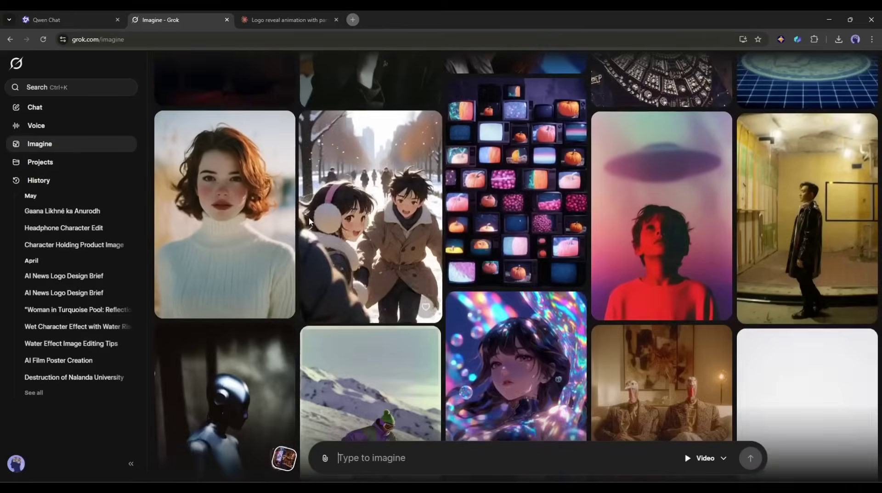
scroll(311, 220, down, 12)
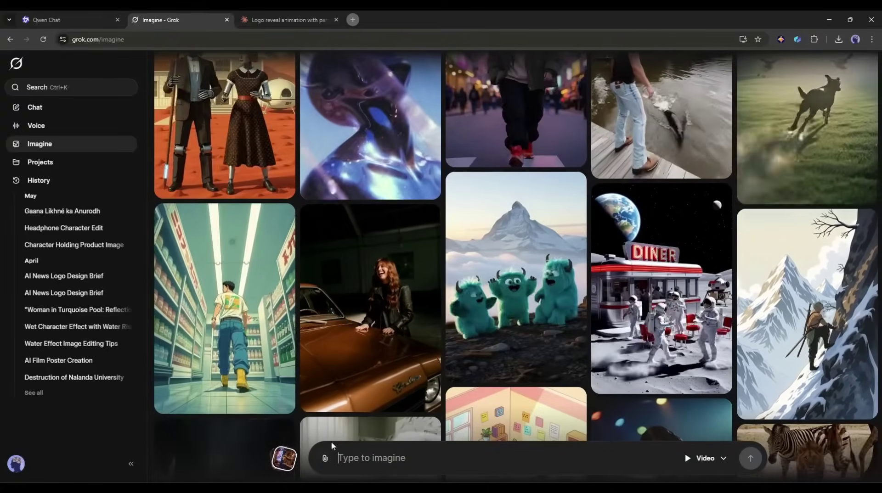
scroll(728, 420, up, 20)
click(705, 458)
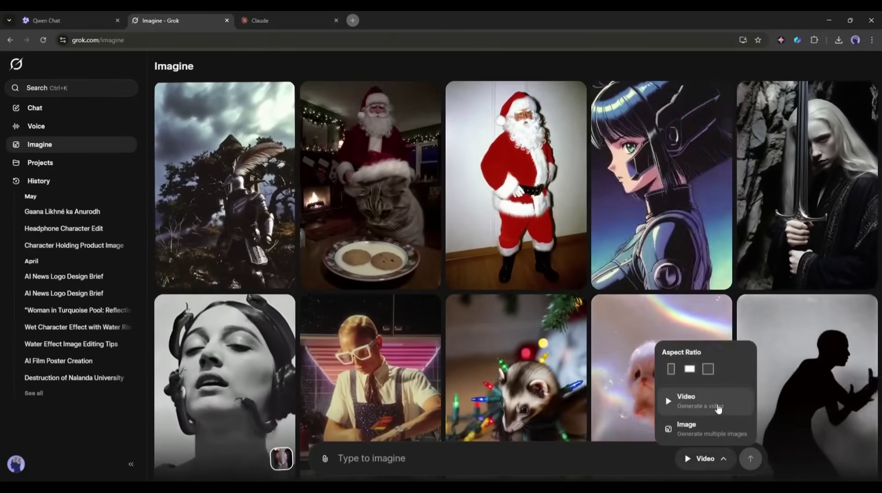
click(706, 406)
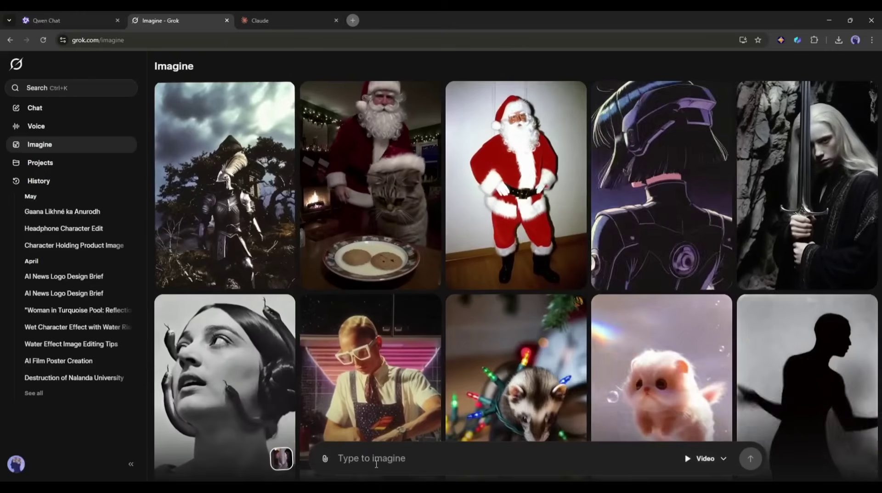
click(377, 464)
text(In a soft-lit evening bedroom, a teenage girl sits by the window as rain streaks down the glass. She looks out quietly, her reflection shimmering in the pane. With a small, bittersweet smile, she says, "He lies about everything. He does it so I won't worry.")
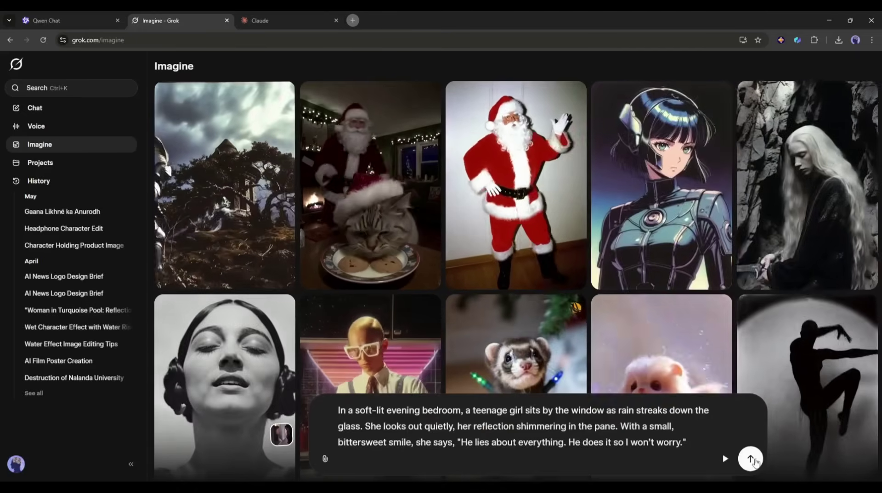
Generate the rainy-bedroom video and download it as an MP4.
click(724, 459)
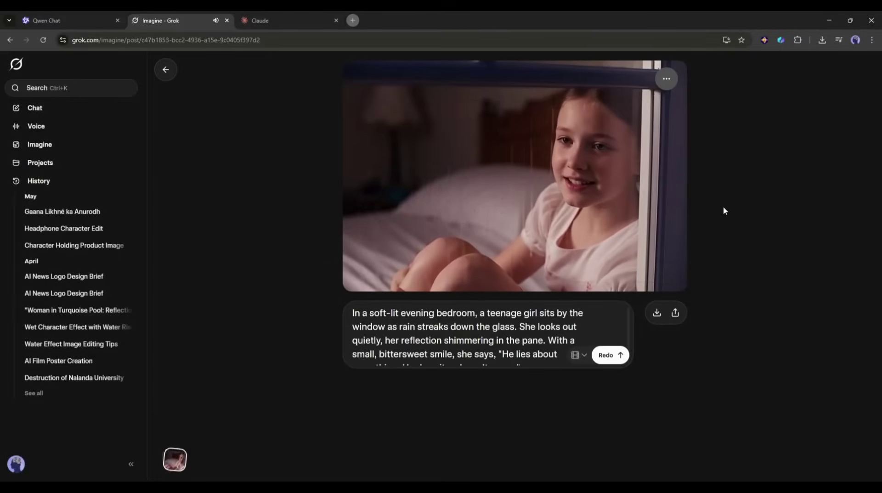
mouse_move(685, 202)
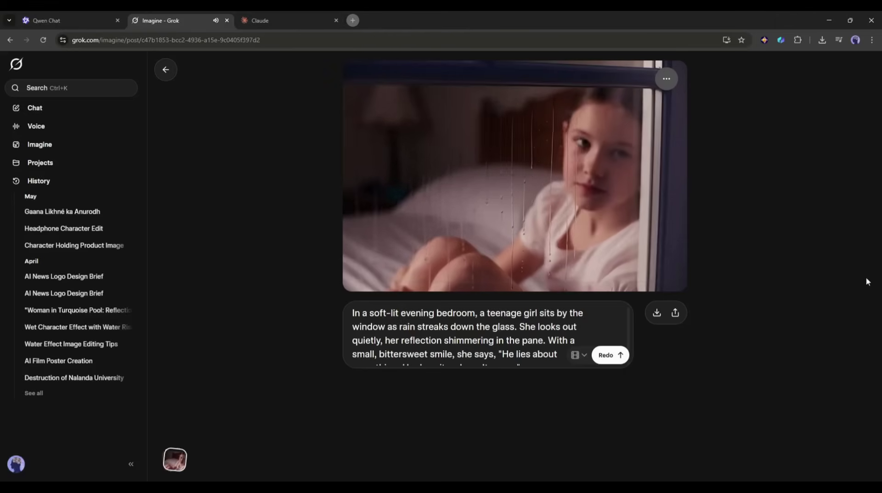
click(658, 316)
Clear the old prompt text and return to the Imagine gallery.
triple_click(489, 321)
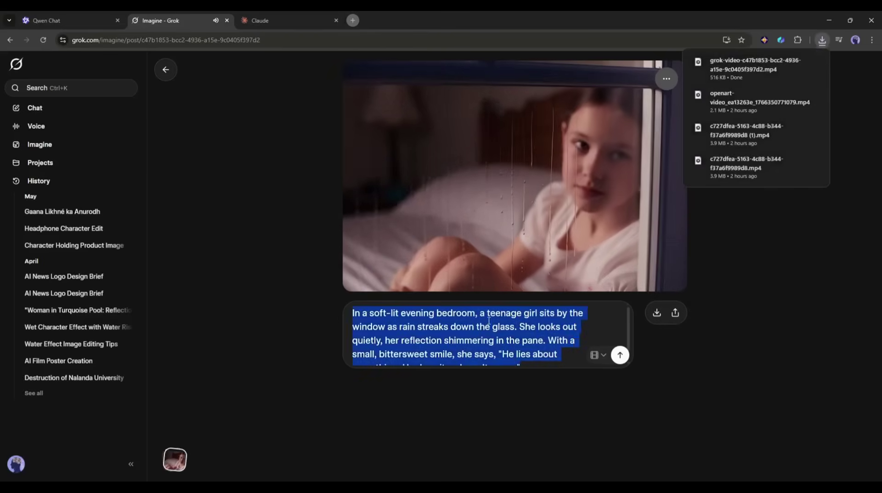
key(ctrl+x)
key(Escape)
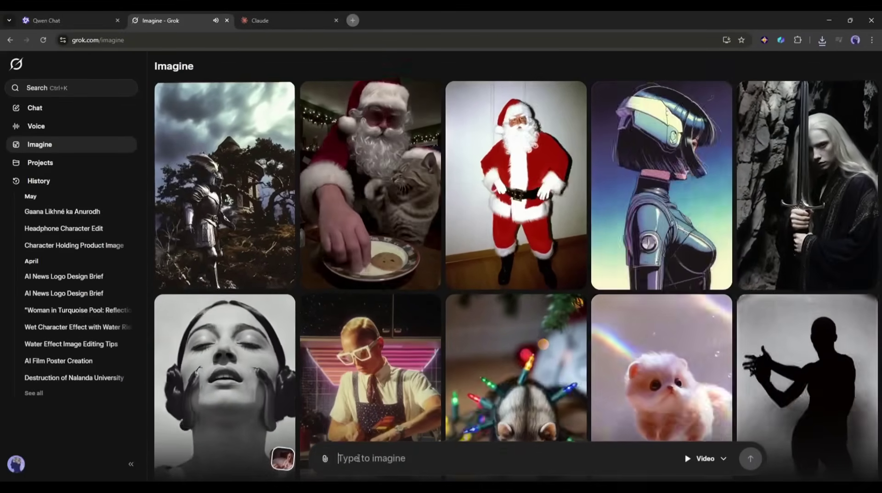
Animate the Christmas-market stall image with the pasted holiday-style prompt, then check the video's options menu.
click(323, 461)
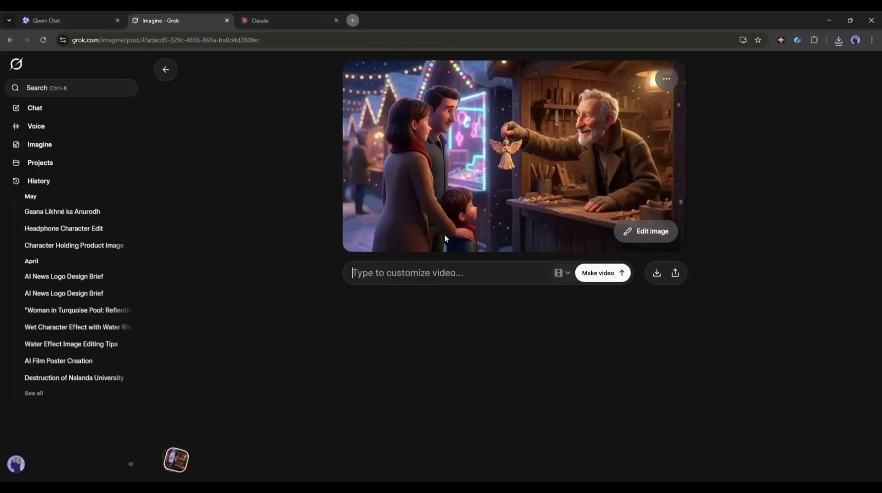
key(ctrl+v)
click(620, 317)
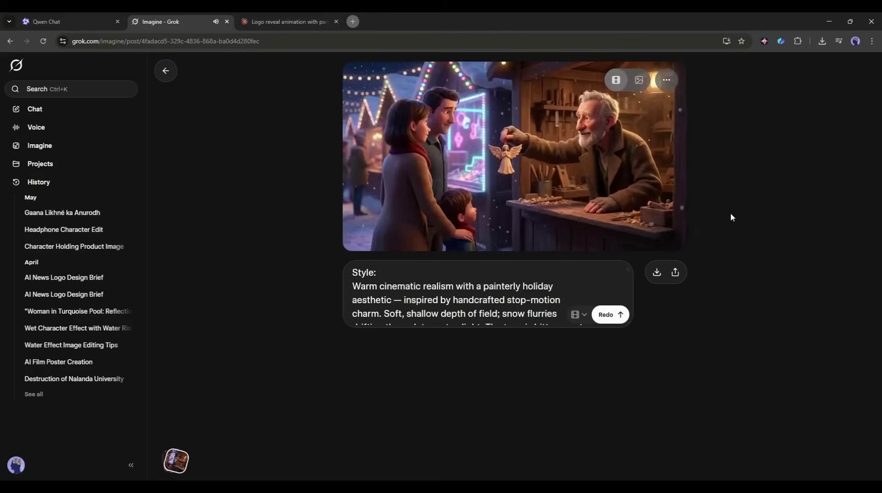
mouse_move(510, 180)
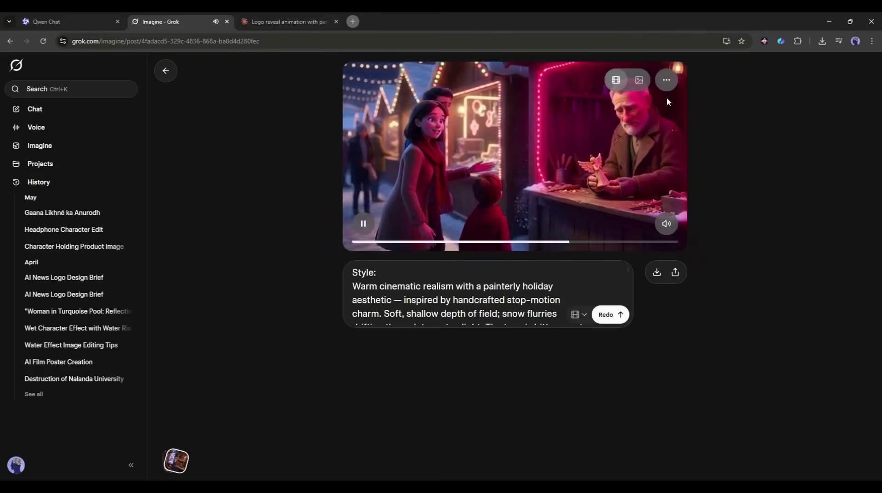
click(666, 80)
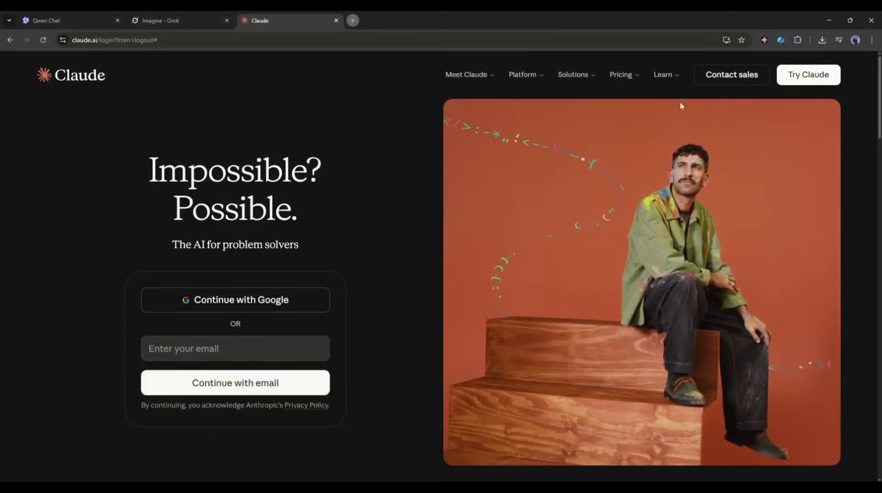
Sign in to Claude with the Google account.
click(213, 302)
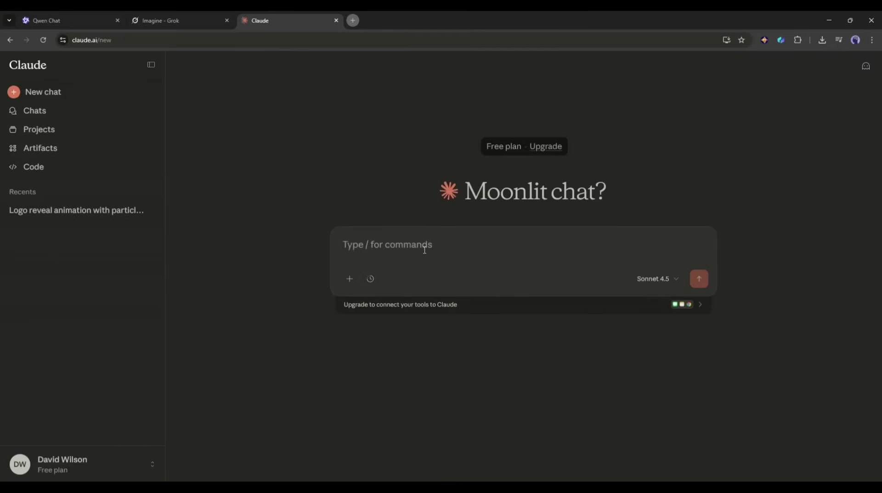
Create a Claude project named 'Free Video' described as 'Code to free video'.
click(61, 132)
click(727, 93)
click(445, 164)
text(Free Video)
click(445, 210)
text(Code to free video)
key(Return)
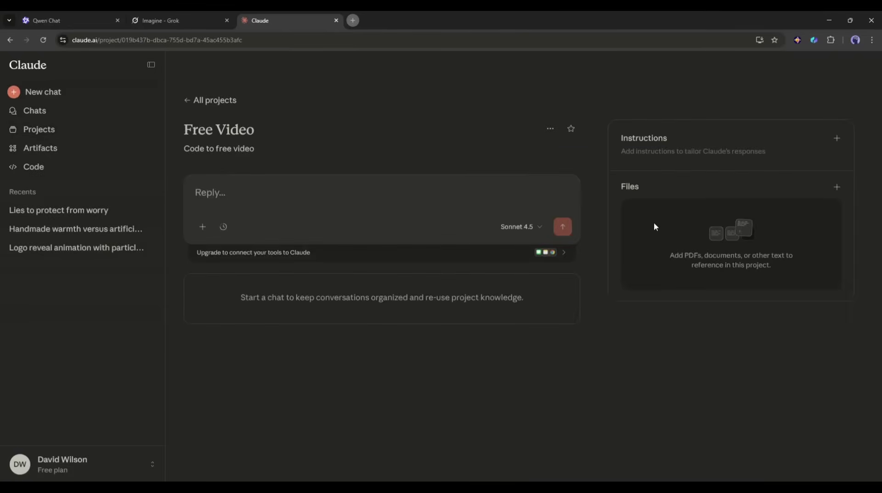
Copy the Remotion prompt from Notepad into the project instructions and save them.
click(836, 138)
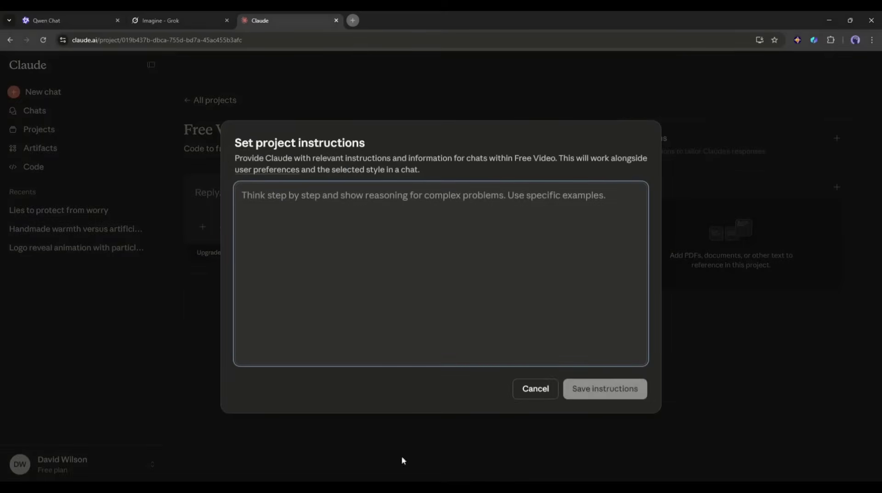
key(alt+Tab)
scroll(353, 246, up, 2)
key(ctrl+a)
right_click(352, 246)
click(224, 196)
key(alt+Tab)
key(ctrl+v)
scroll(424, 260, down, 5)
click(605, 390)
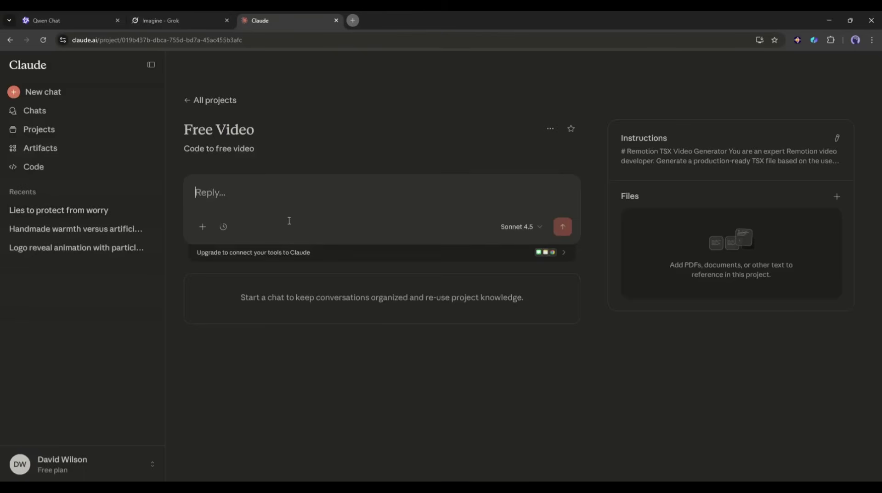
Send the logo-reveal animation request and copy the generated TSX code.
click(324, 188)
key(ctrl+v)
click(563, 298)
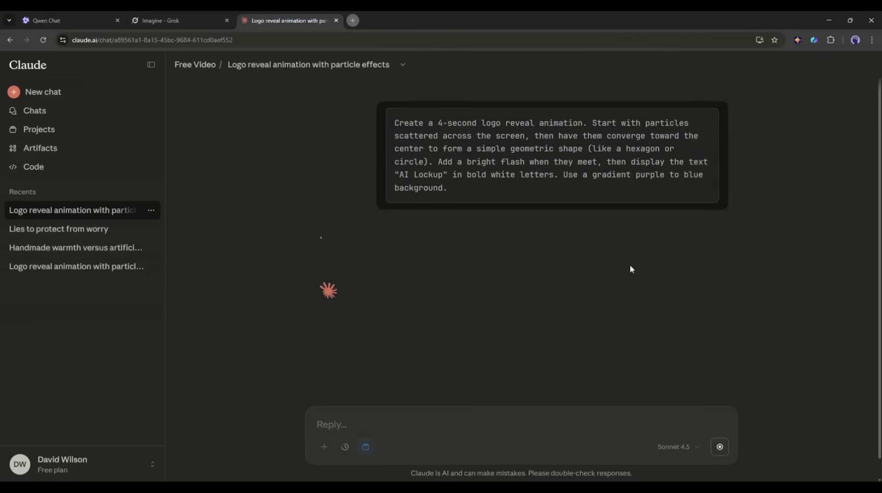
scroll(579, 258, up, 5)
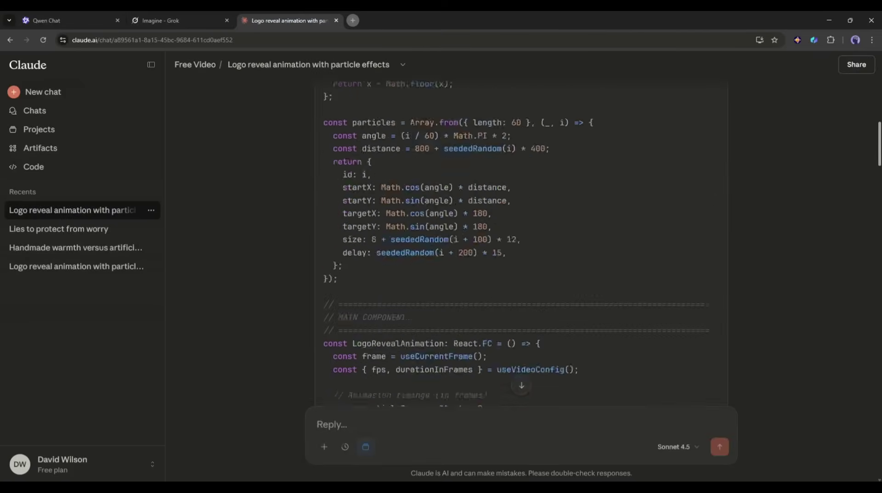
scroll(559, 258, down, 3)
click(714, 111)
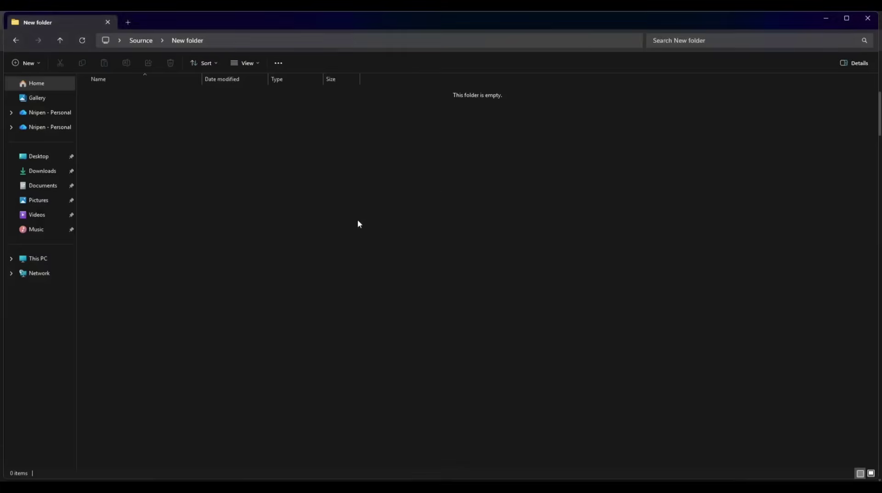
Create a new text document in New folder and rename it Video.tsx.
right_click(317, 192)
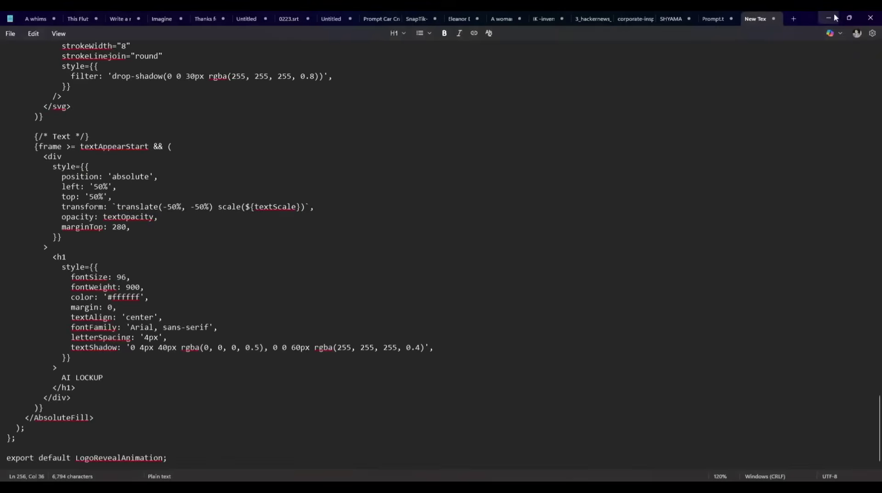
click(836, 18)
right_click(186, 89)
click(261, 104)
text(Video.tsx)
key(Return)
key(Return)
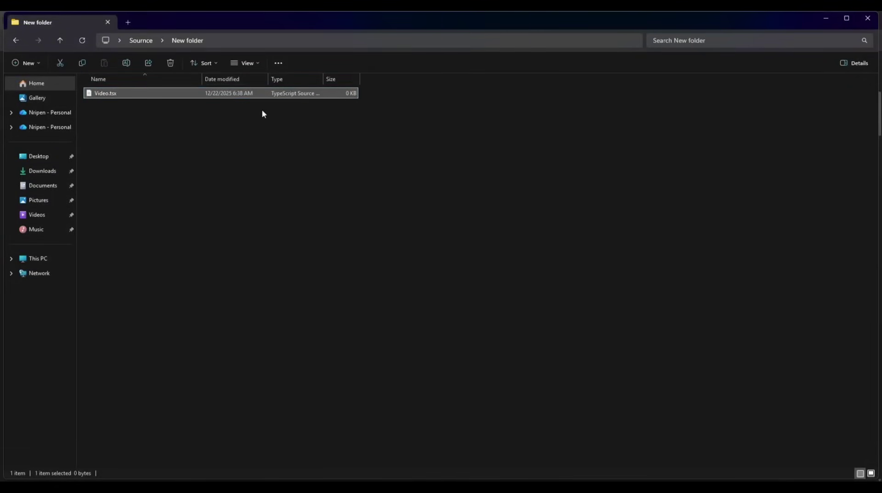
Copy the remotion-renderer files into New folder beside Video.tsx.
click(278, 139)
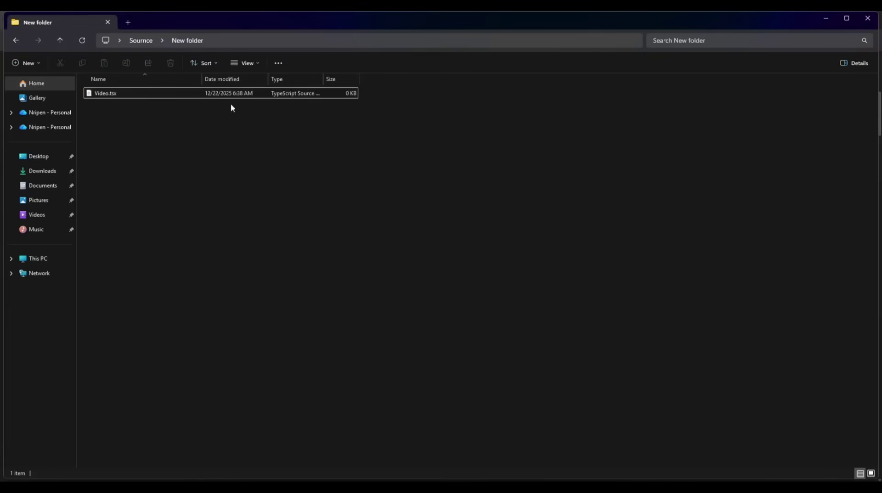
click(148, 95)
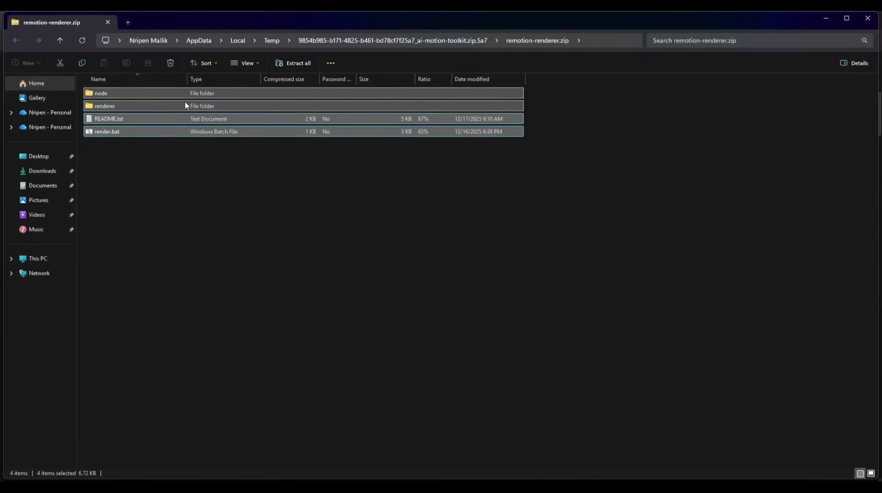
right_click(186, 106)
click(214, 142)
mouse_move(450, 443)
click(406, 453)
right_click(269, 221)
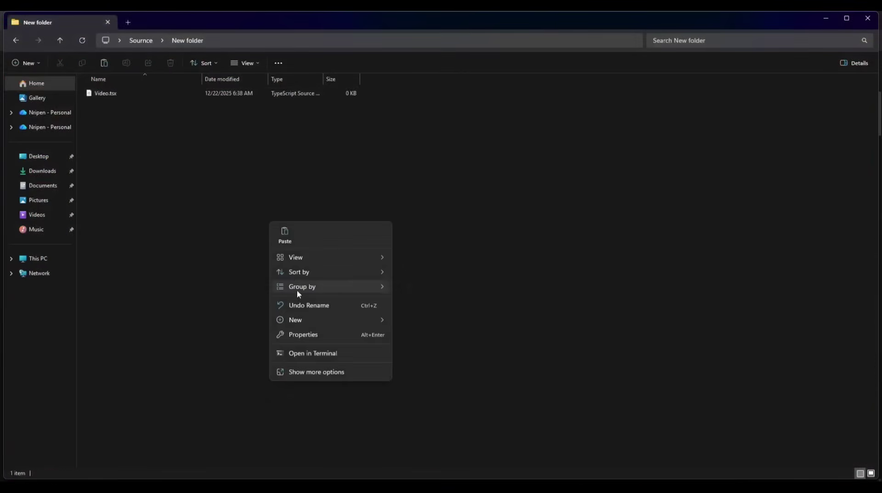
click(293, 239)
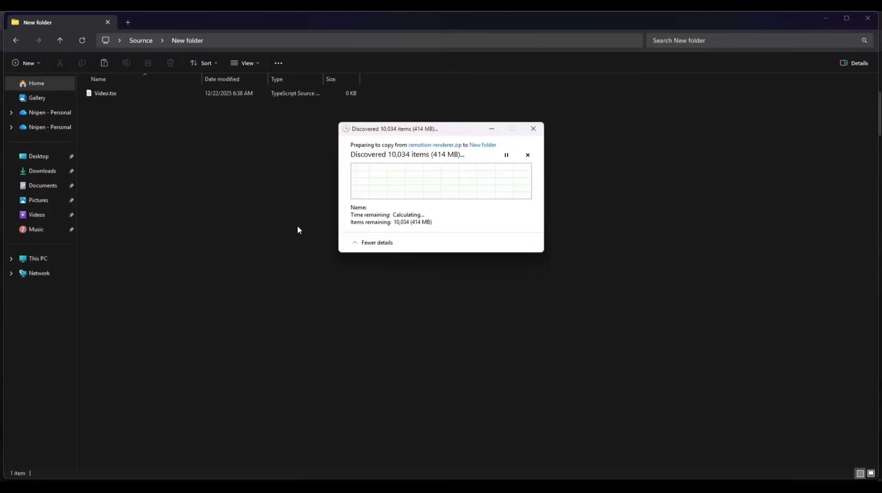
click(238, 40)
Open Command Prompt in New folder with CMD and move its window toward the screen centre.
text(CMD)
key(Return)
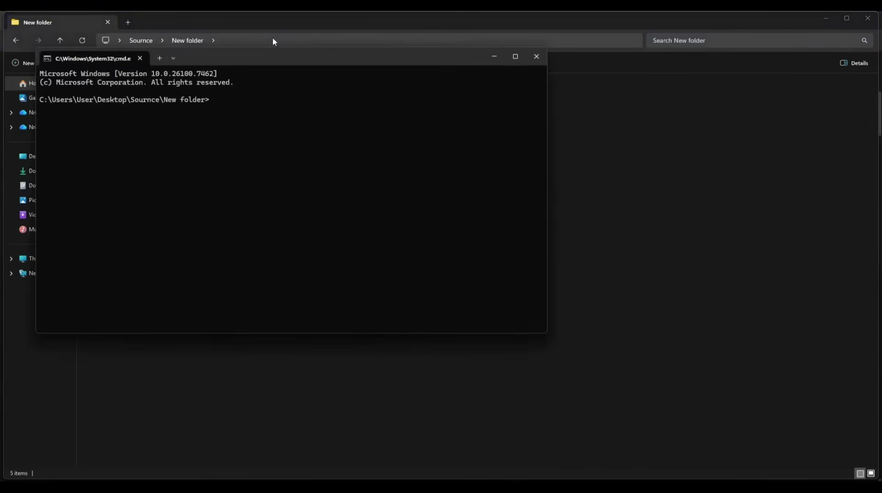
drag(252, 56, 447, 162)
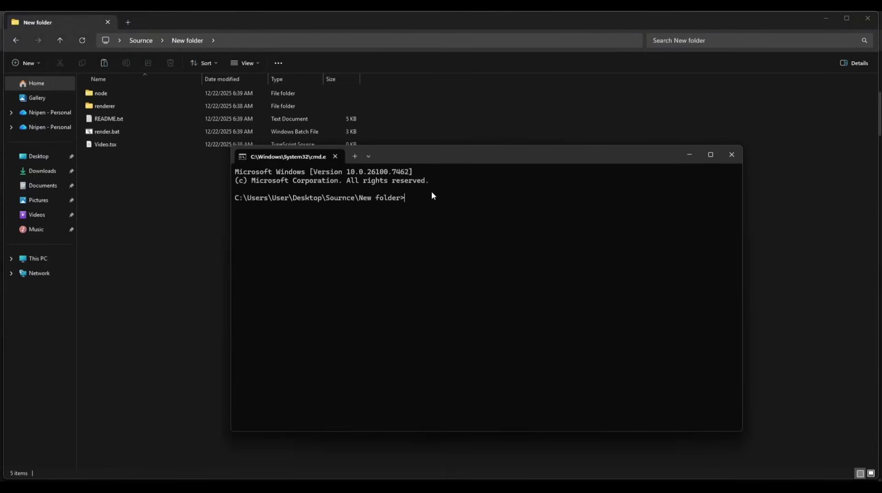
drag(432, 196, 328, 224)
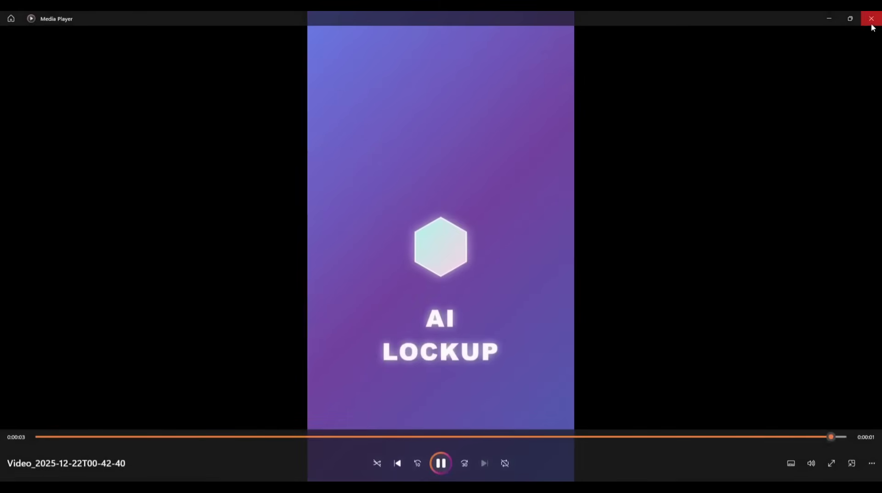
Close the Media Player logo video and cycle the browser tabs back to Grok's rainy-bedroom video.
click(871, 19)
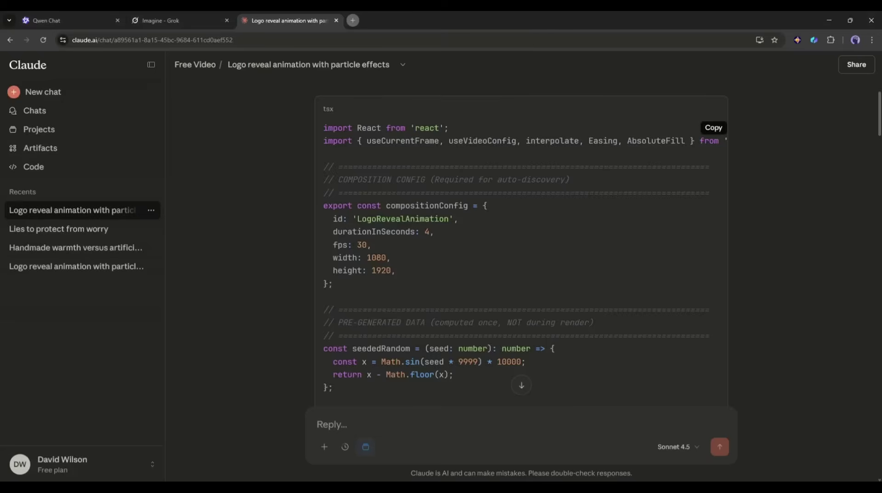
scroll(291, 262, down, 1)
scroll(395, 250, up, 4)
scroll(386, 241, down, 8)
scroll(386, 241, down, 6)
key(ctrl+shift+Tab)
key(ctrl+shift+Tab)
scroll(408, 238, down, 10)
key(ctrl+shift+Tab)
key(ctrl+shift+Tab)
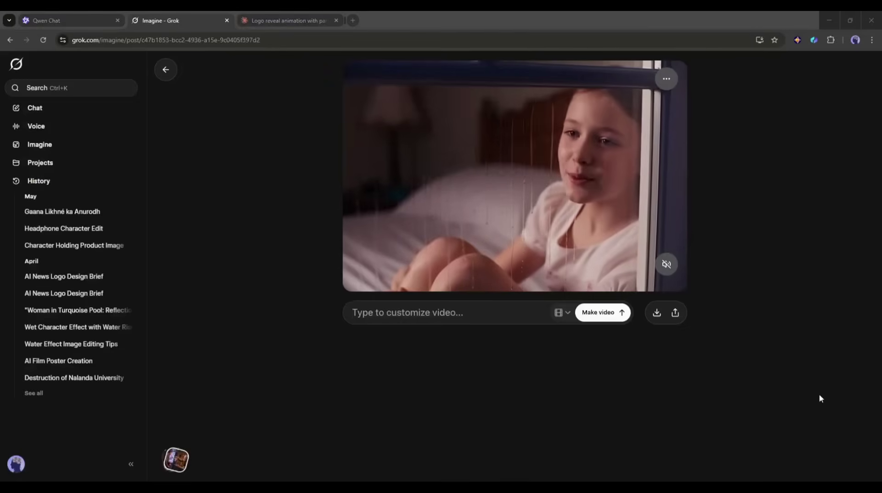